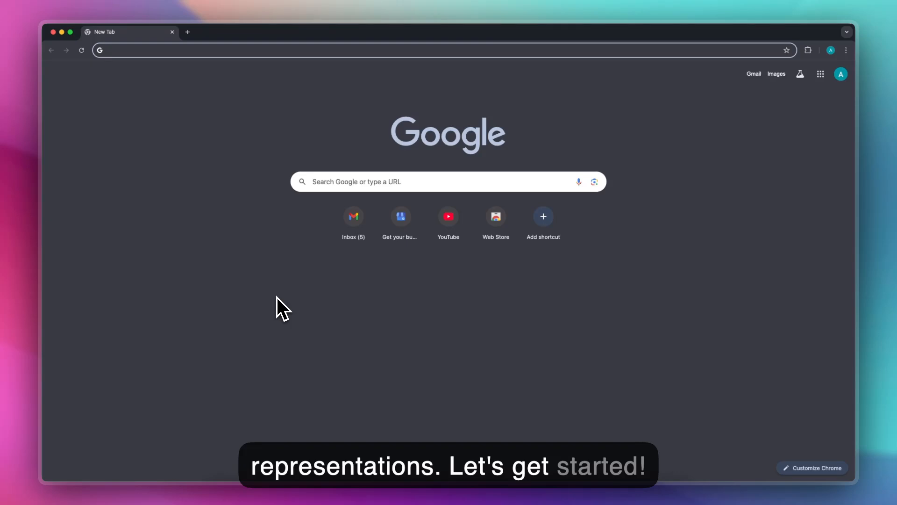
# Go to the Lucid website.
pyautogui.write('lucid')
pyautogui.press('Return')
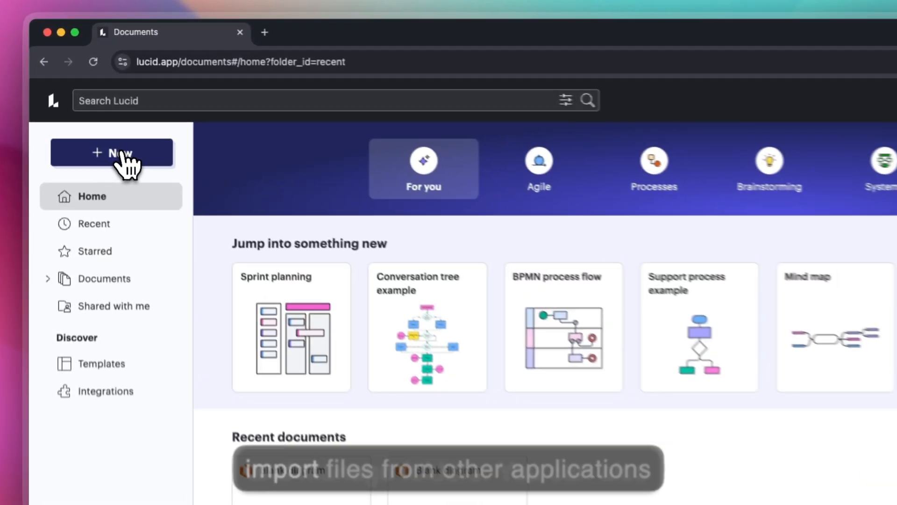
# Review which applications documents can be imported from, and close the import dialog.
pyautogui.click(99, 107)
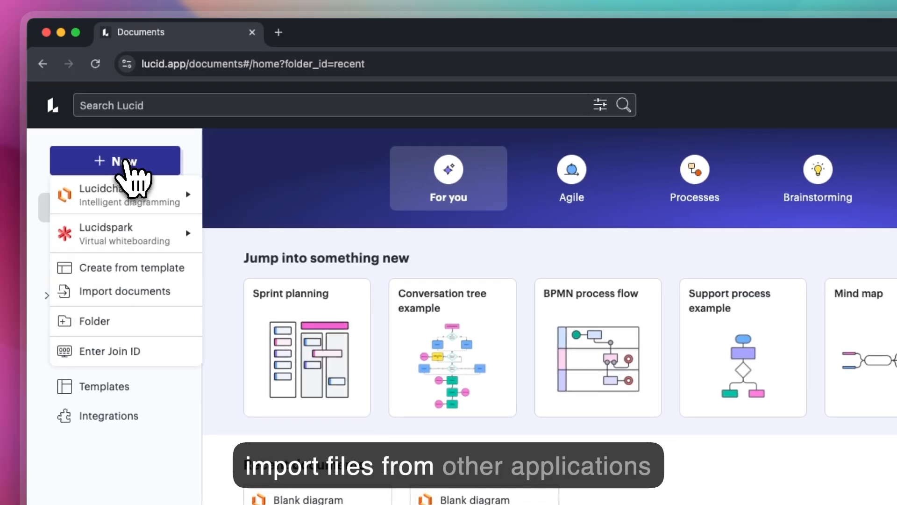
pyautogui.click(111, 285)
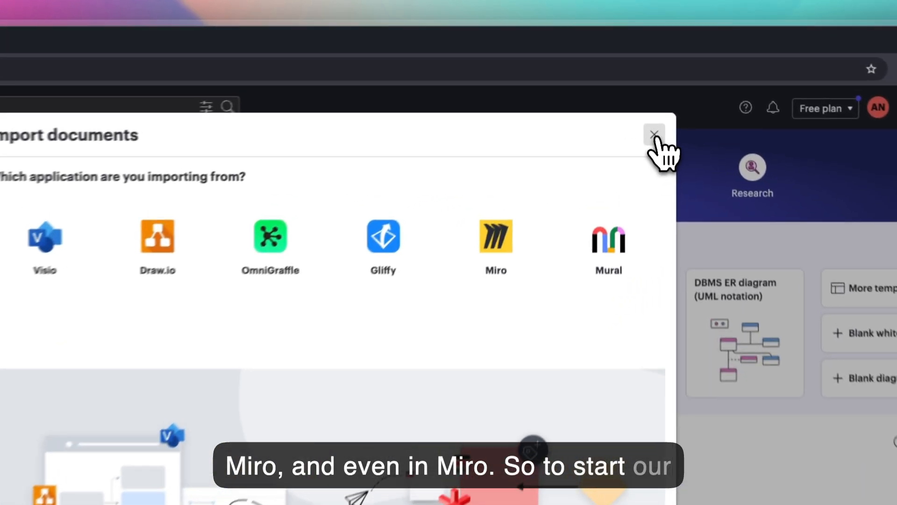
pyautogui.click(652, 90)
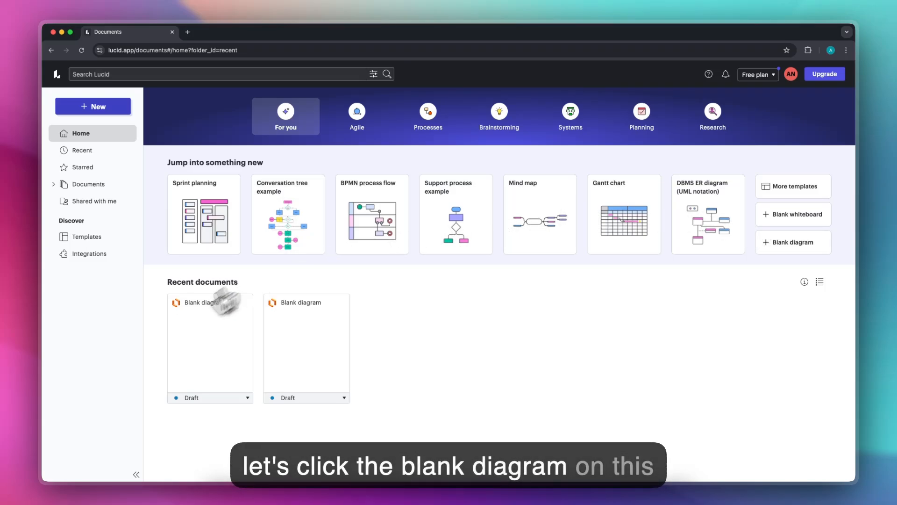
# Create a blank Lucidchart document without using a template and name it "Procurement Process".
pyautogui.moveTo(239, 365)
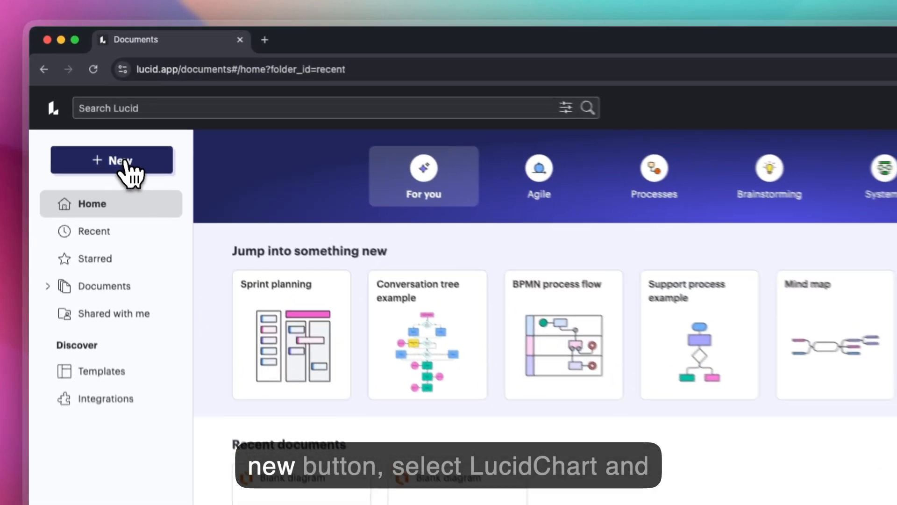
pyautogui.click(100, 107)
pyautogui.moveTo(136, 200)
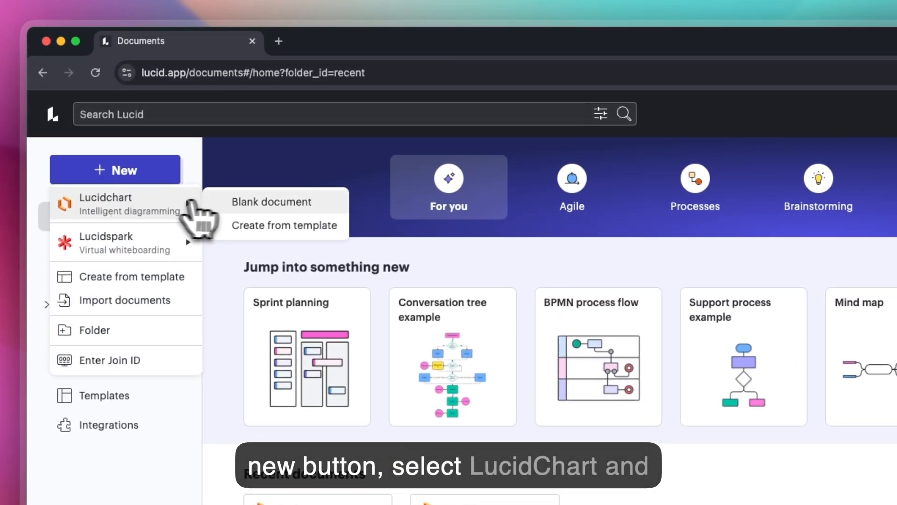
pyautogui.click(257, 202)
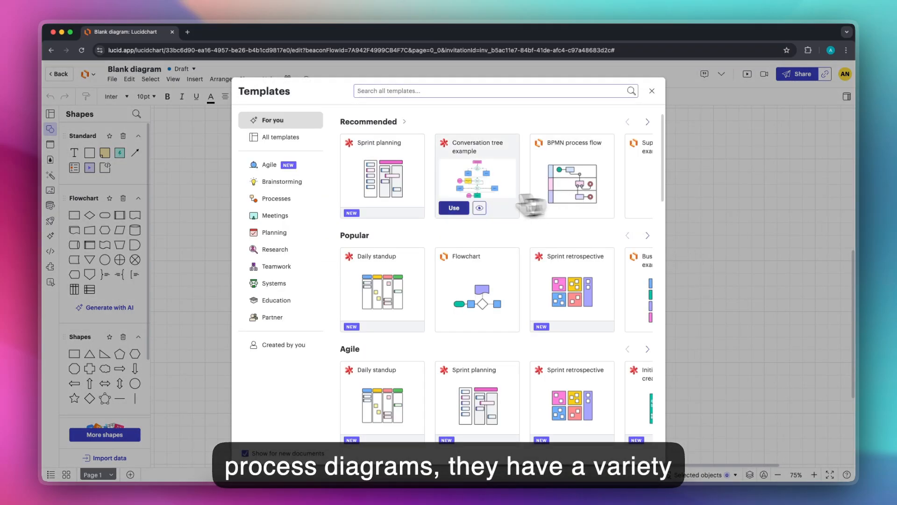
pyautogui.moveTo(502, 276)
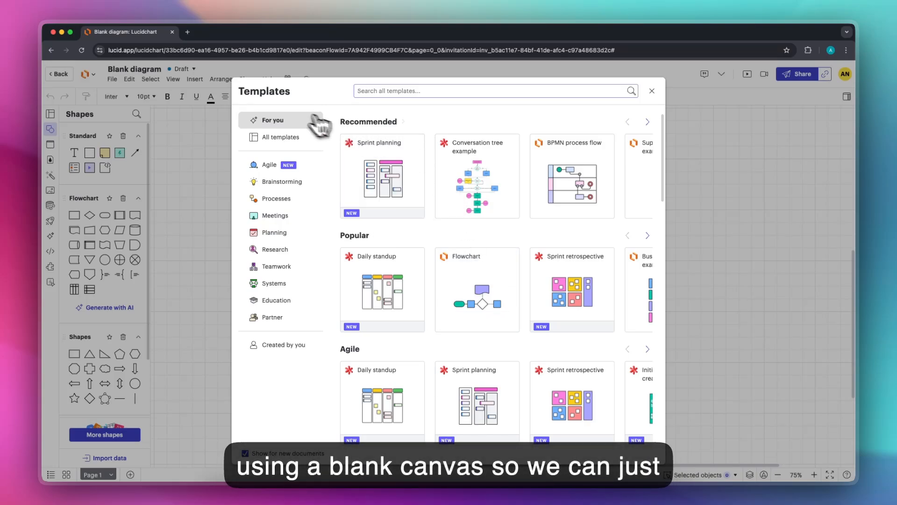
pyautogui.click(652, 91)
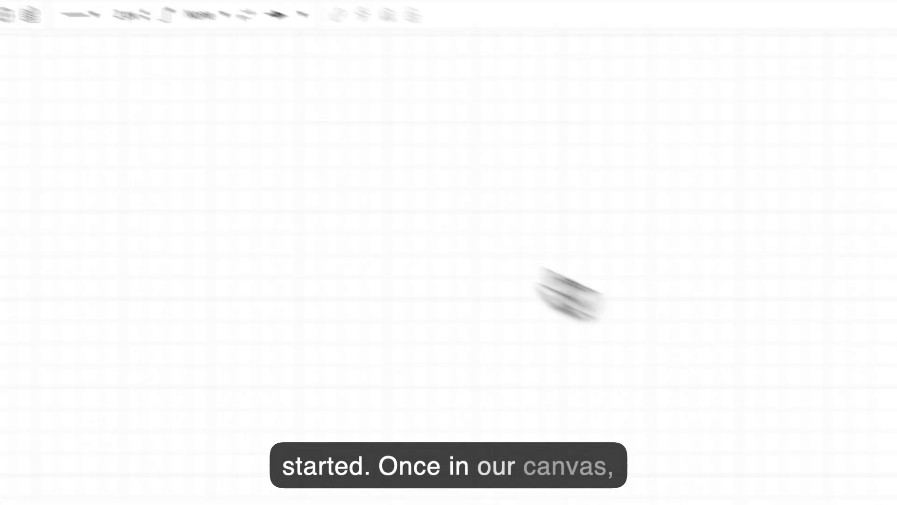
pyautogui.click(194, 109)
pyautogui.write('Procurement Process')
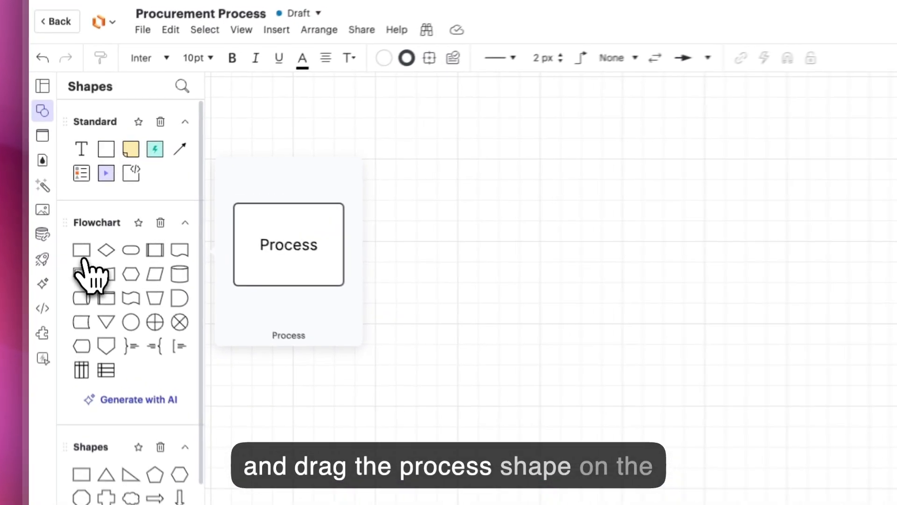
# Place a slightly enlarged flowchart Process shape on the upper part of the canvas and label it "Procurement Process".
pyautogui.moveTo(76, 219); pyautogui.dragTo(392, 186)
pyautogui.moveTo(428, 213); pyautogui.dragTo(426, 213)
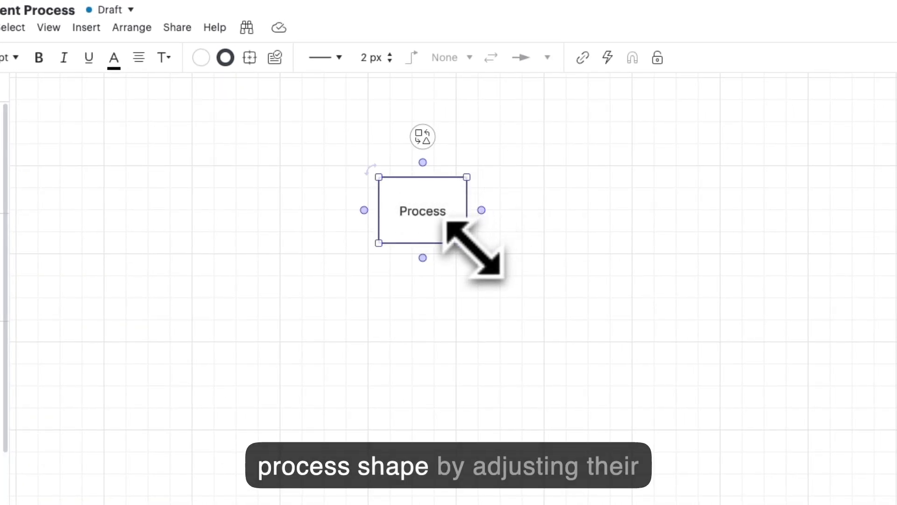
pyautogui.moveTo(468, 244); pyautogui.dragTo(508, 255)
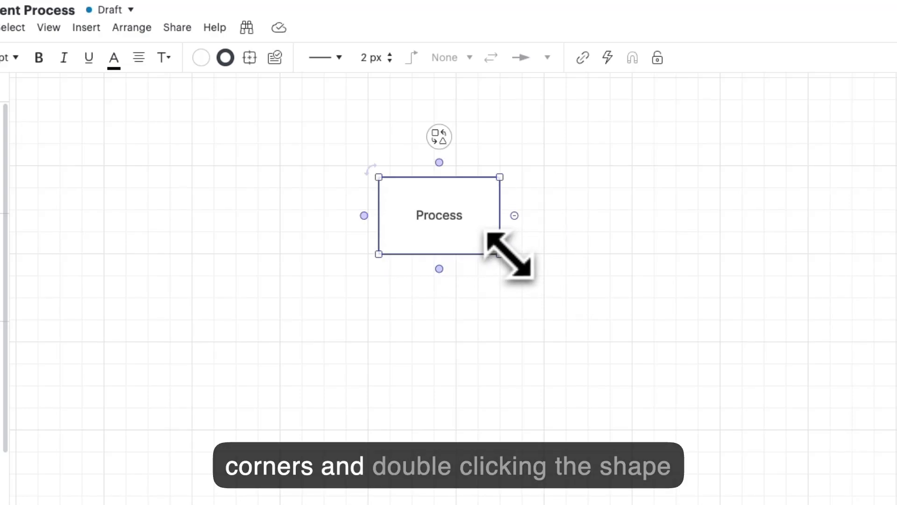
pyautogui.doubleClick(455, 223)
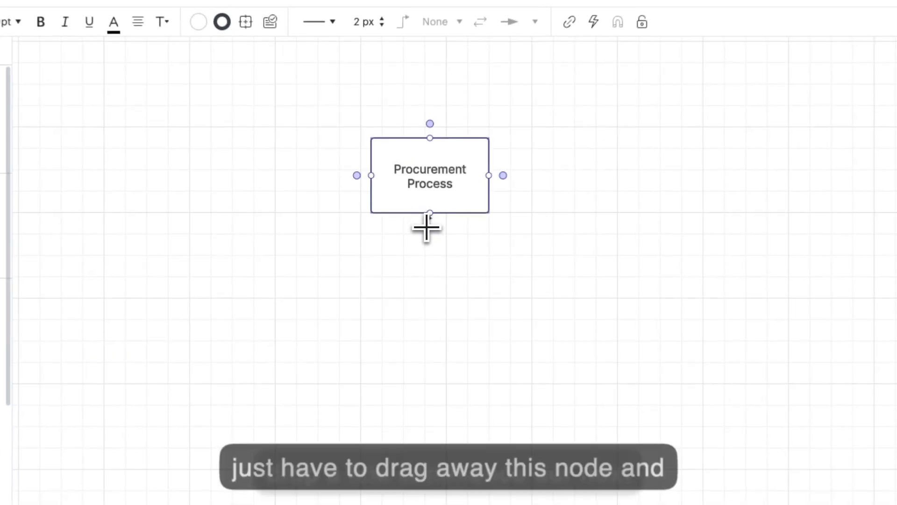
# Connect a Decision diamond below the "Procurement Process" shape and label it "Order Received?".
pyautogui.moveTo(398, 218); pyautogui.dragTo(400, 239)
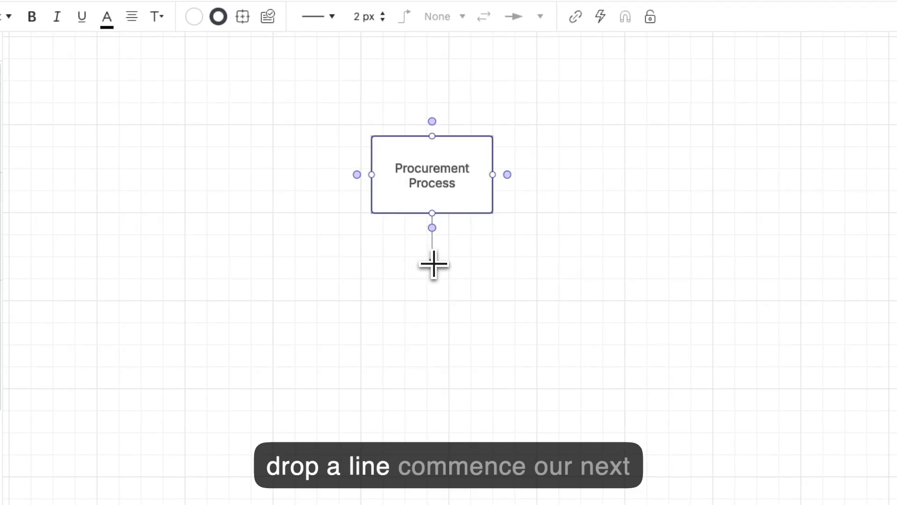
pyautogui.moveTo(434, 266); pyautogui.dragTo(435, 267)
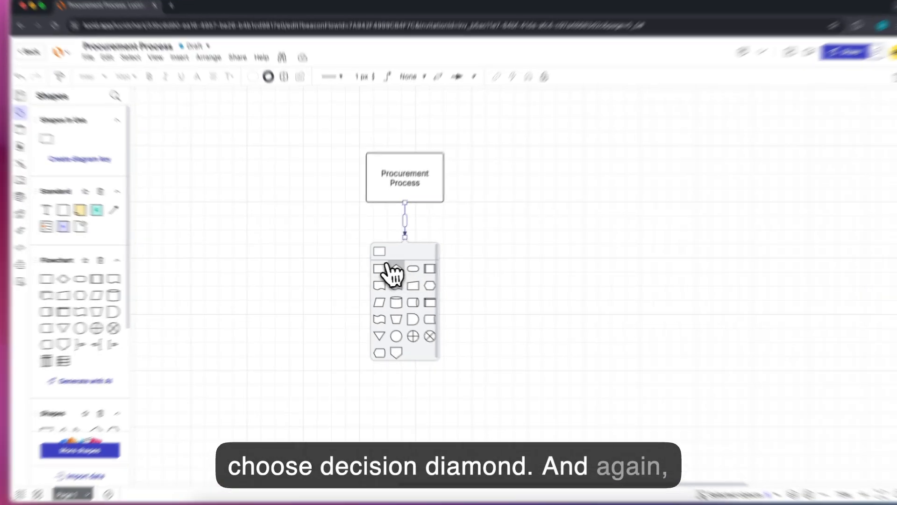
pyautogui.click(391, 270)
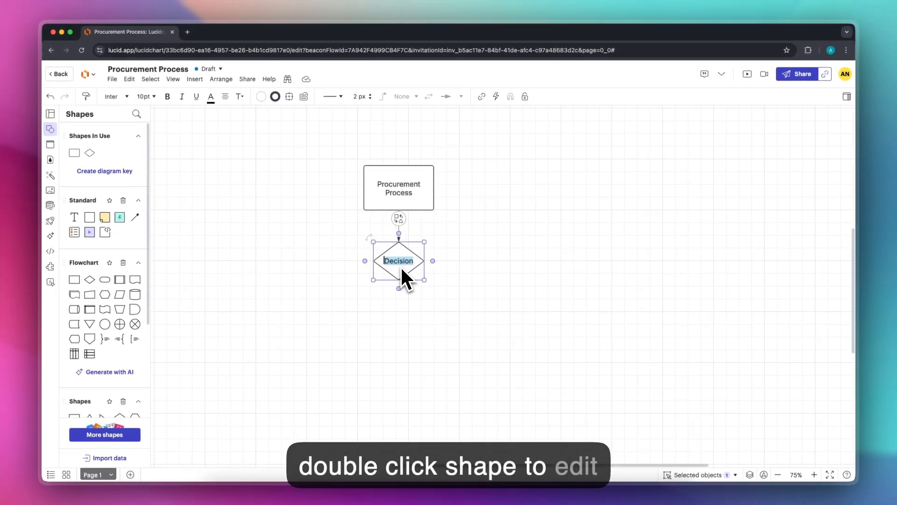
pyautogui.write('Order Received?')
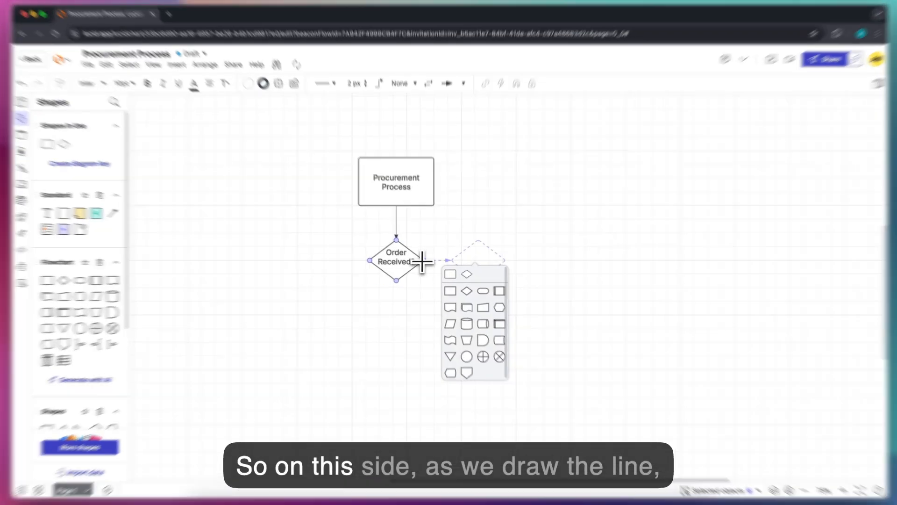
# Draw the Yes branch to the right of the decision diamond, ending in a process shape labelled "Proceed to Payment".
pyautogui.moveTo(424, 261); pyautogui.dragTo(476, 261)
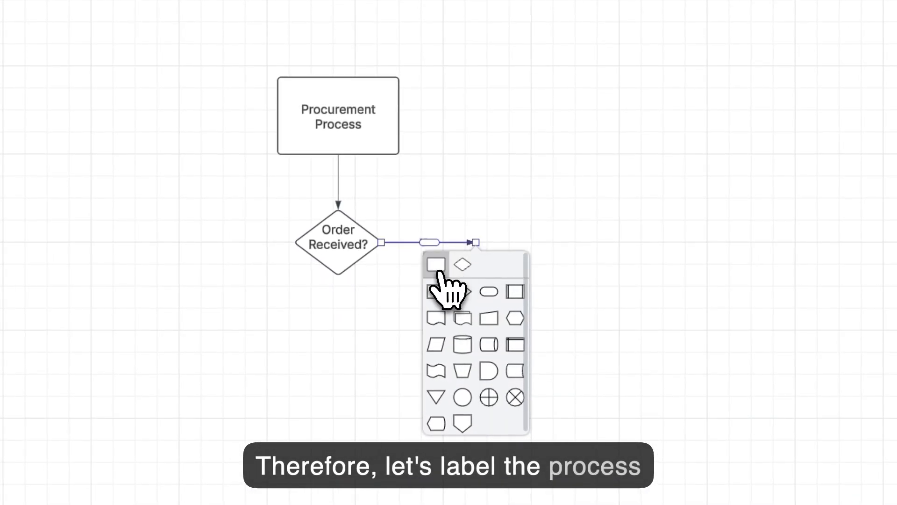
pyautogui.click(440, 272)
pyautogui.write('P')
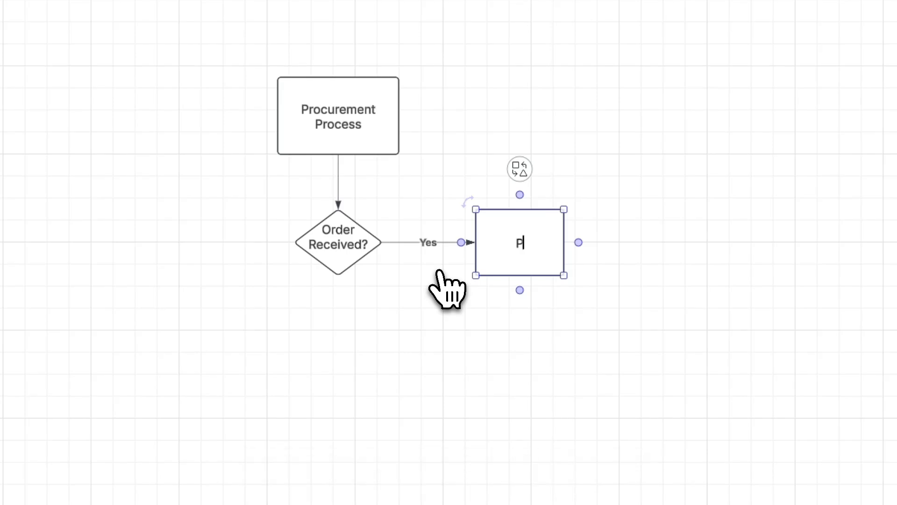
pyautogui.write('roceed to Paymwn')
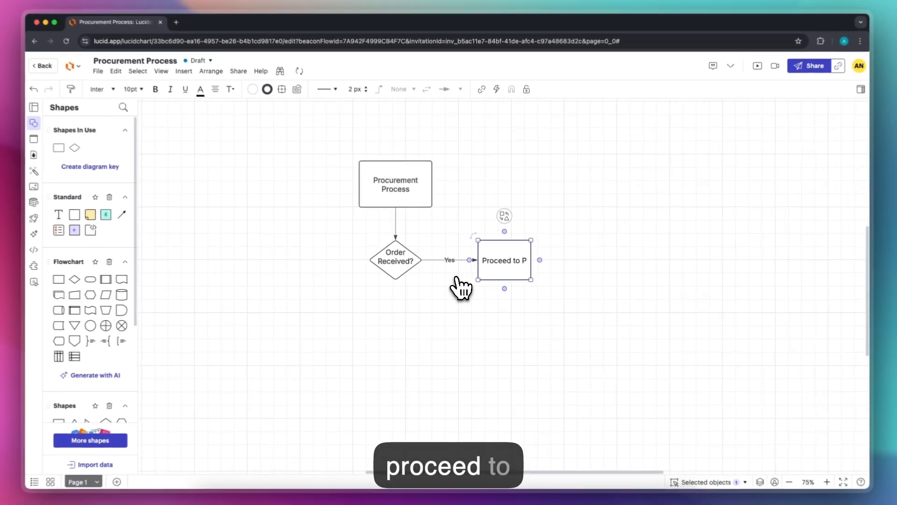
pyautogui.press('BackSpace')
pyautogui.press('BackSpace')
pyautogui.write('ent')
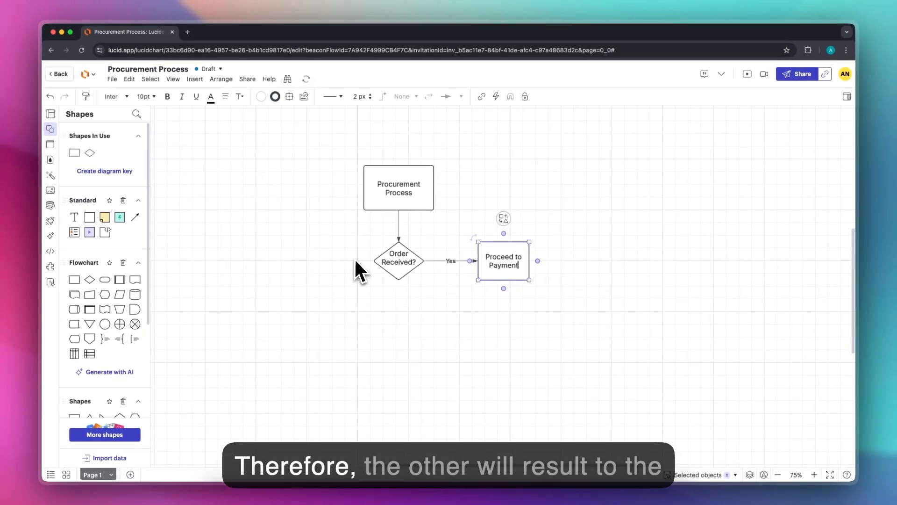
# Draw the No branch to the left of the decision diamond, ending in a process shape labelled "Follow-up Order".
pyautogui.moveTo(376, 261); pyautogui.dragTo(319, 259)
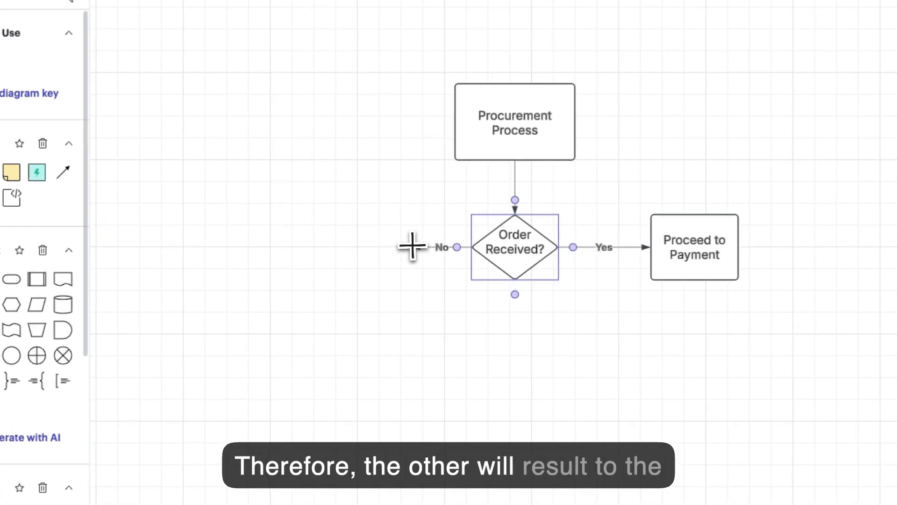
pyautogui.moveTo(380, 242); pyautogui.dragTo(380, 242)
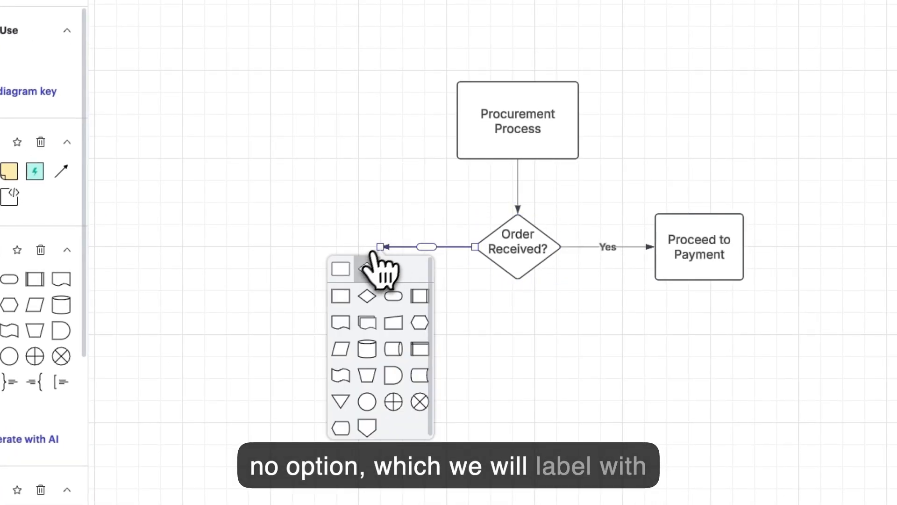
pyautogui.click(347, 270)
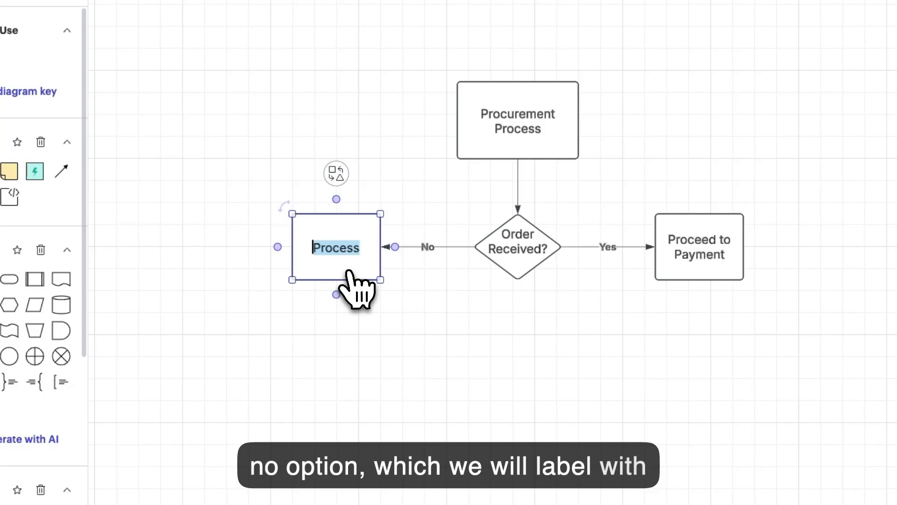
pyautogui.write('Follow-up Or')
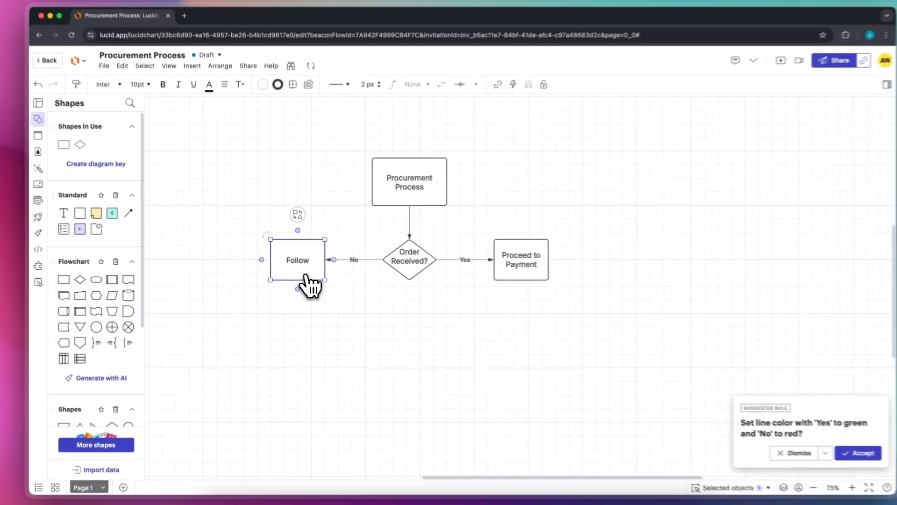
pyautogui.write('der')
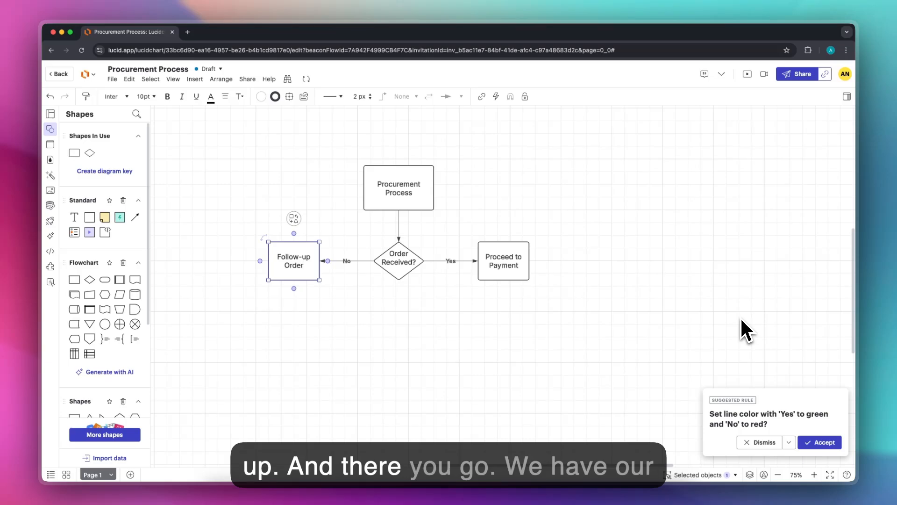
pyautogui.click(520, 333)
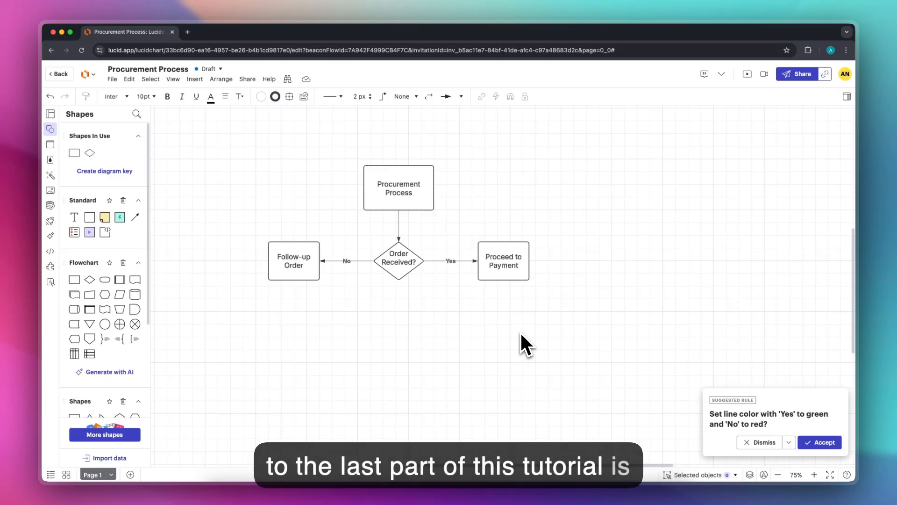
# Publish the diagram to the web by generating a Full document (URL) link, and close the Publish dialog.
pyautogui.scroll(-1, 520, 332)
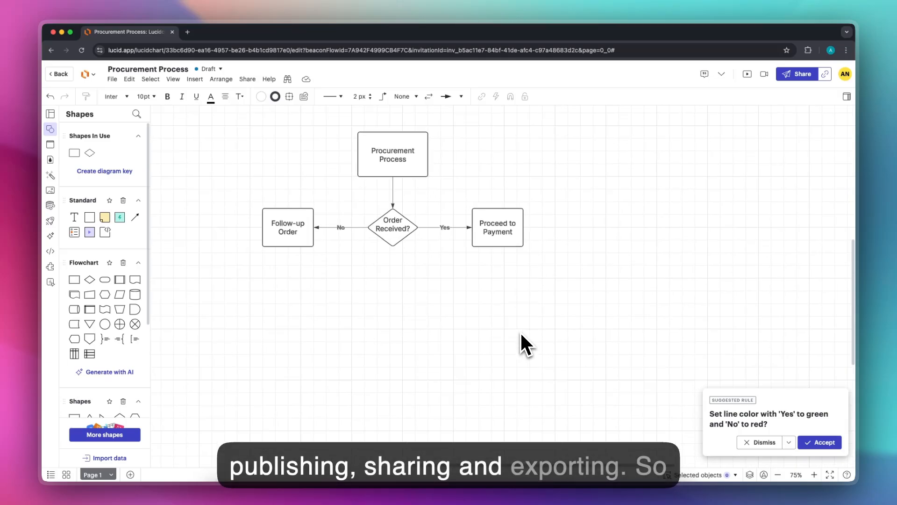
pyautogui.scroll(1, 520, 332)
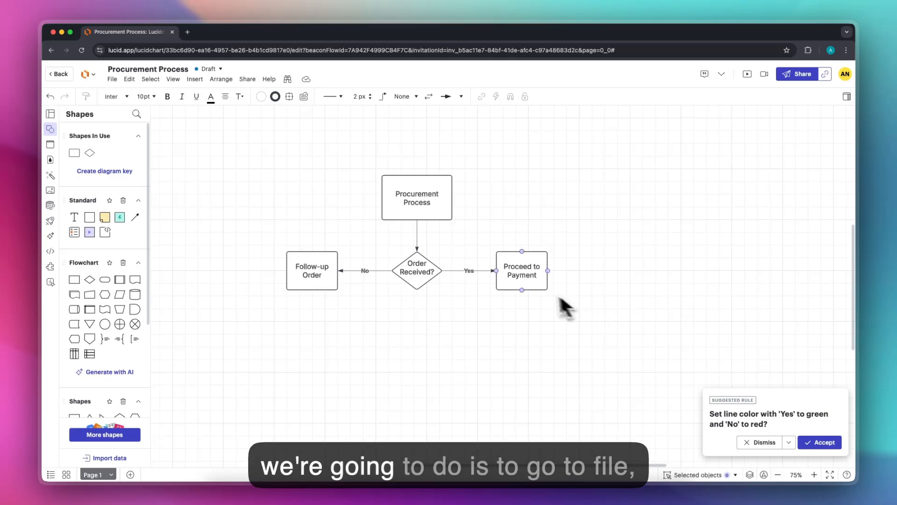
pyautogui.click(113, 80)
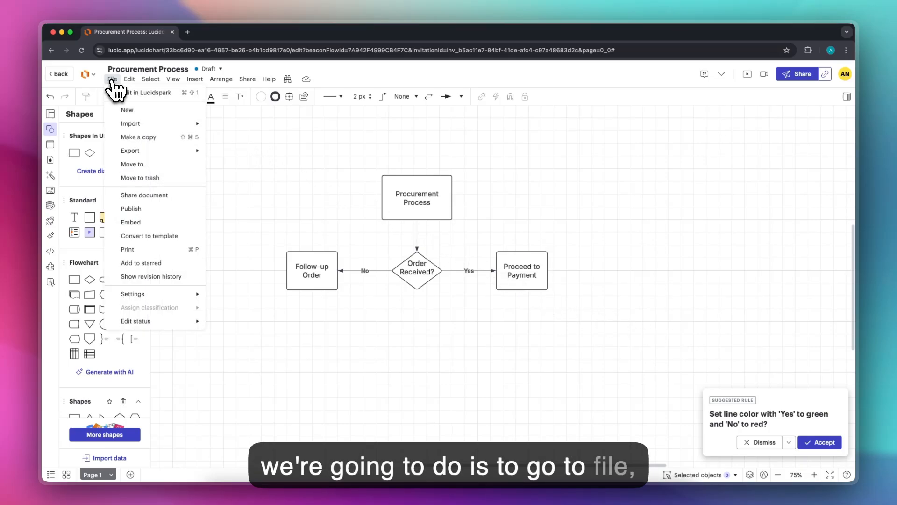
pyautogui.click(136, 210)
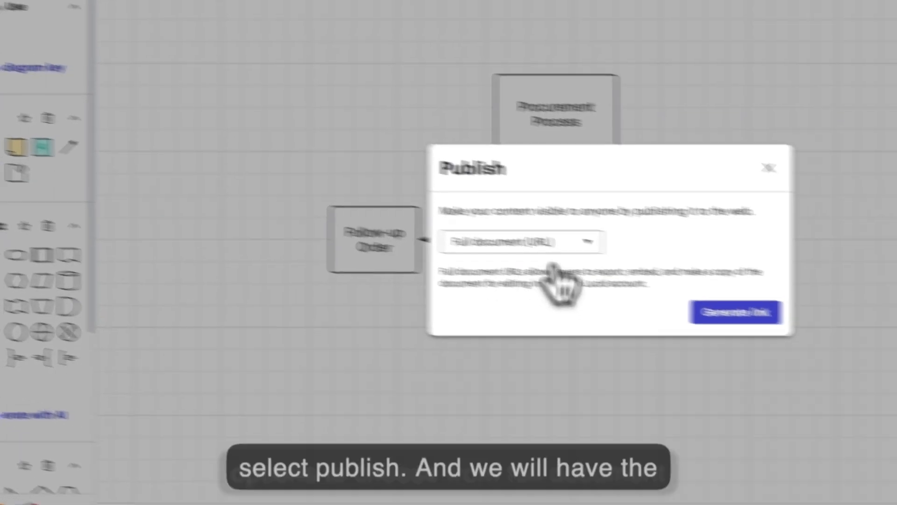
pyautogui.click(539, 246)
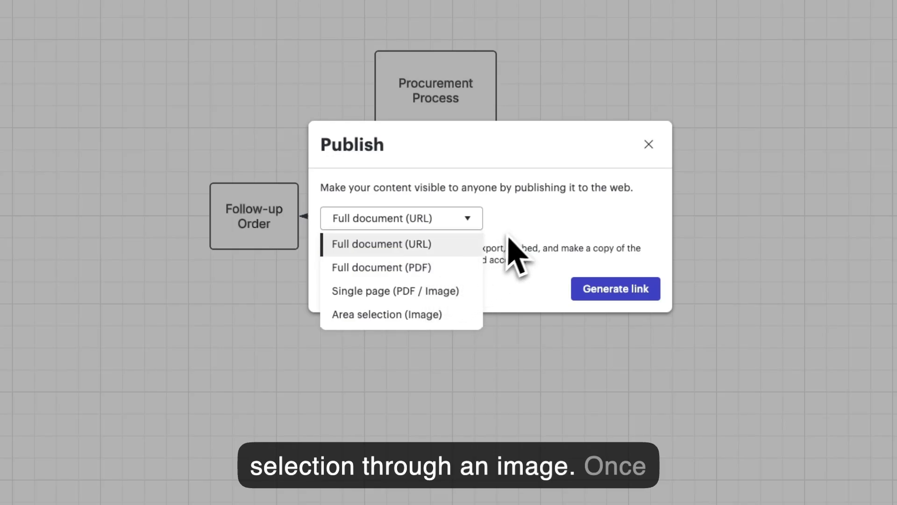
pyautogui.click(414, 247)
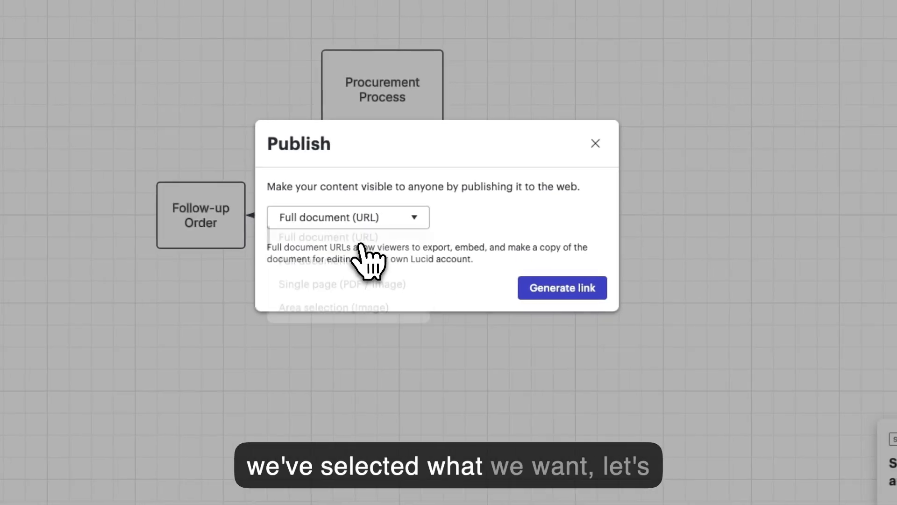
pyautogui.click(551, 289)
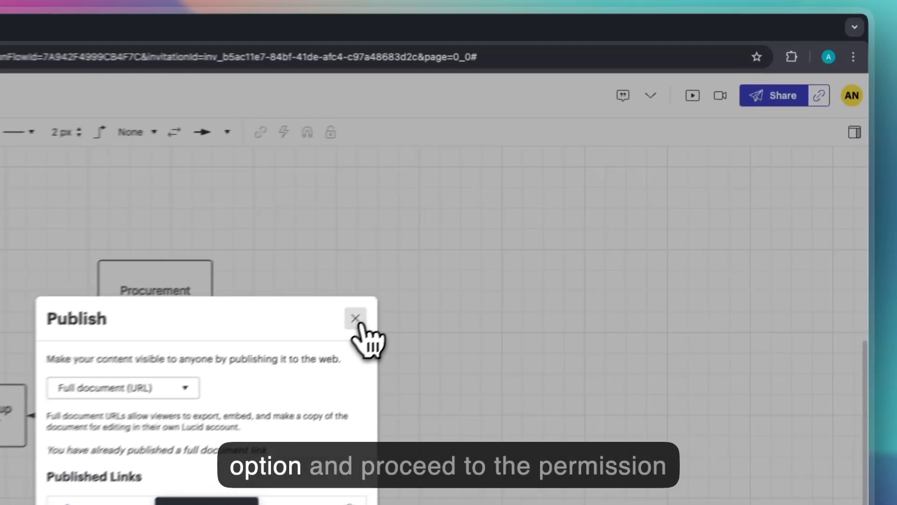
pyautogui.click(541, 211)
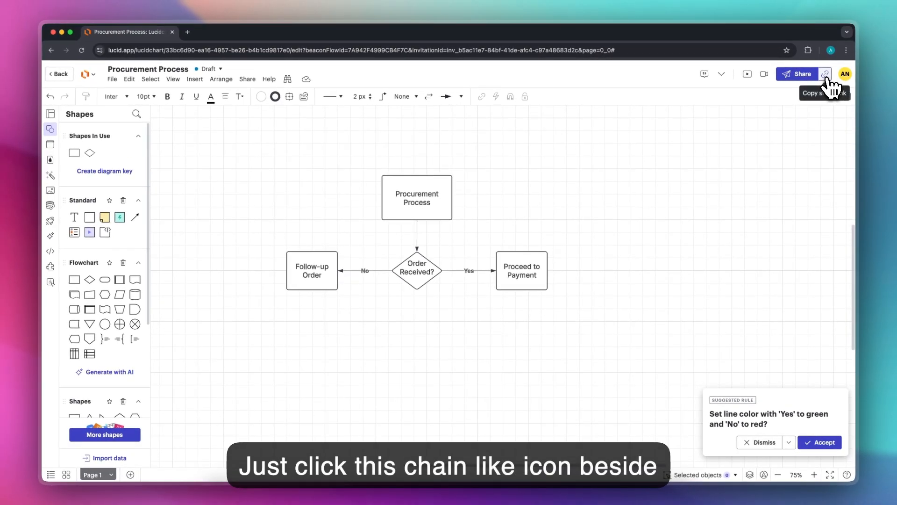
# Copy the diagram's edit and share link, and review its permissions and collaborators.
pyautogui.click(826, 75)
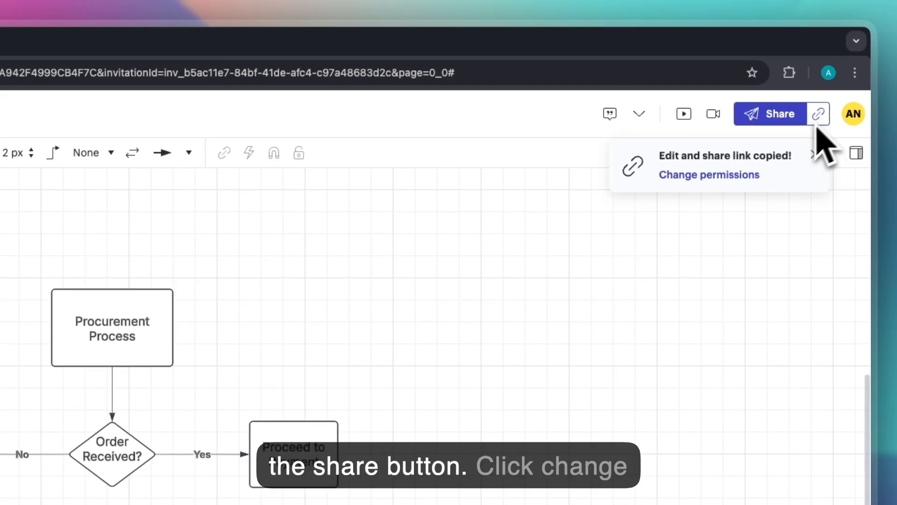
pyautogui.click(726, 177)
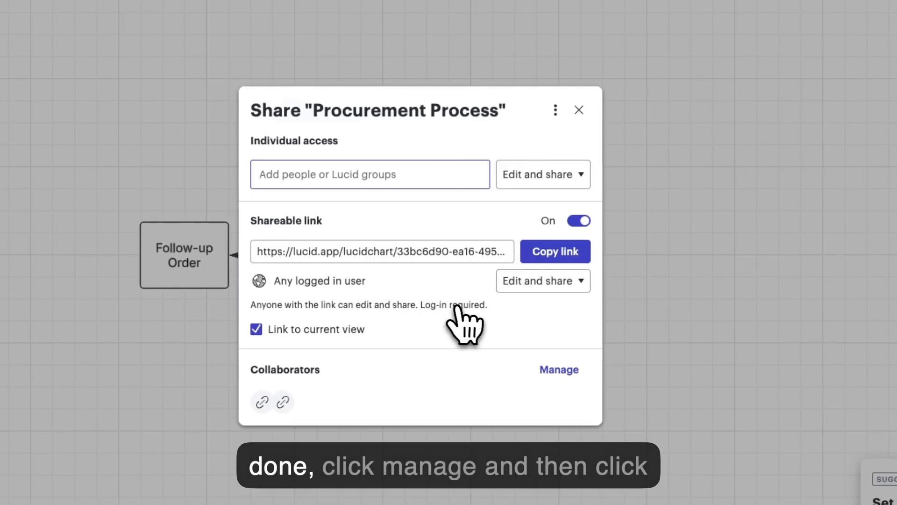
pyautogui.click(560, 370)
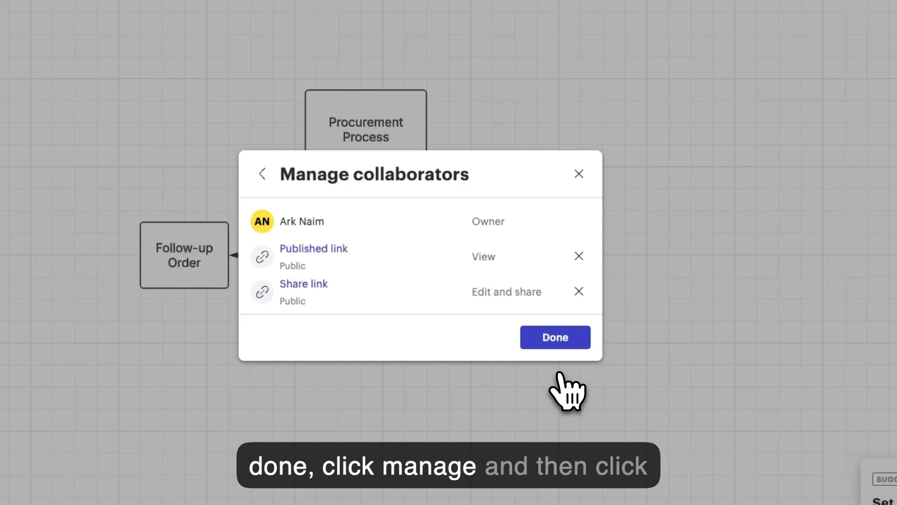
pyautogui.click(560, 345)
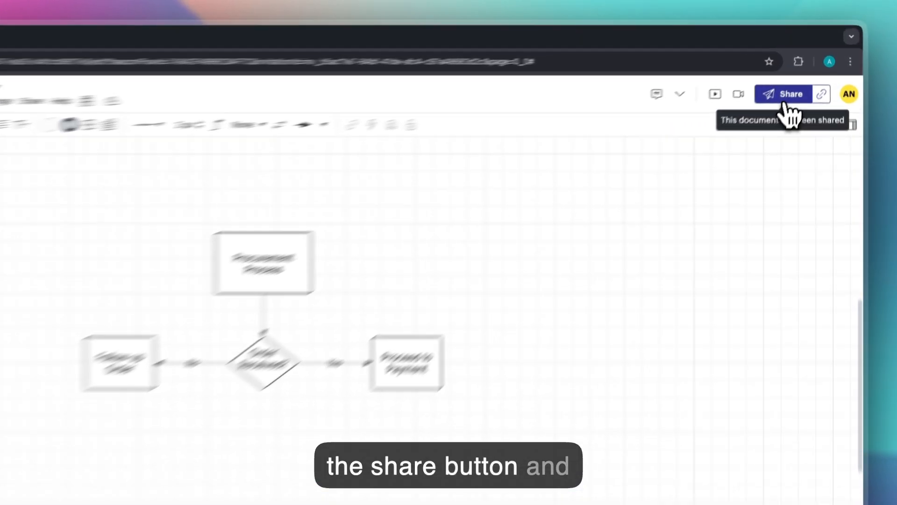
# Turn on the document's shareable link for any logged in user with Edit and share access, and copy the link.
pyautogui.click(800, 79)
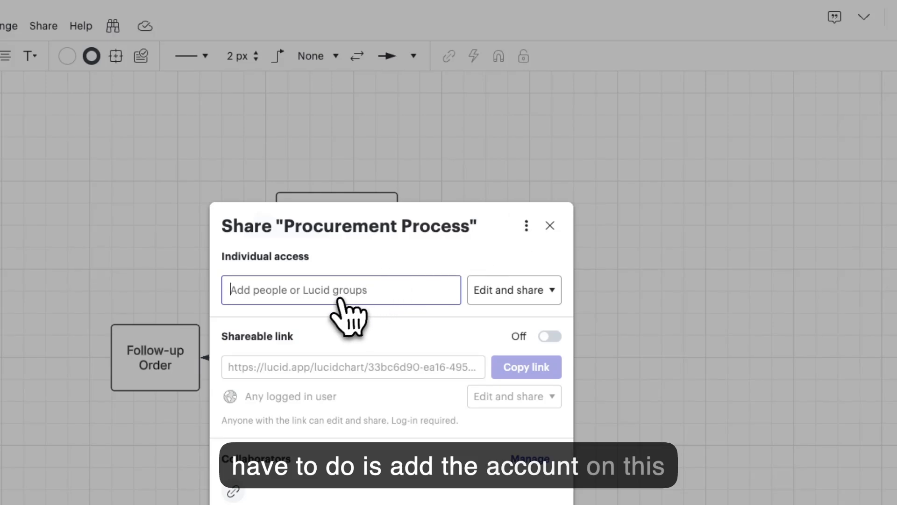
pyautogui.click(505, 292)
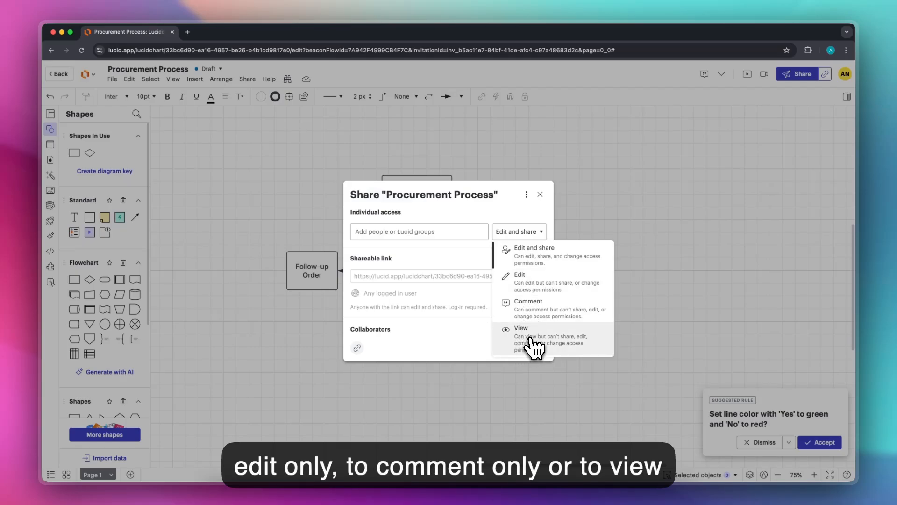
pyautogui.click(456, 251)
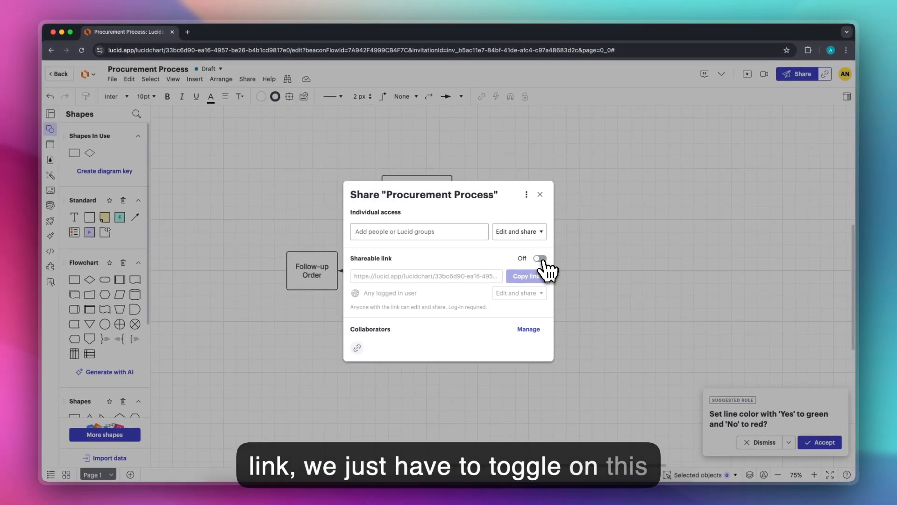
pyautogui.click(541, 259)
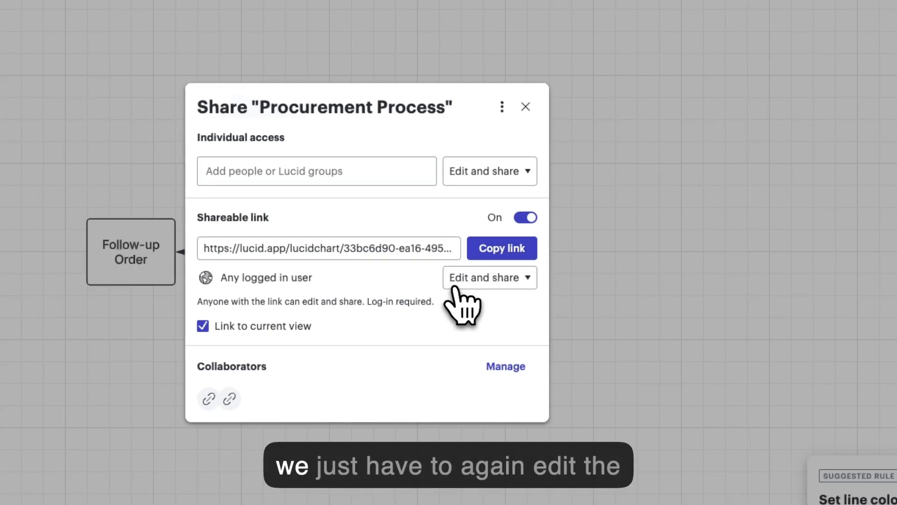
pyautogui.click(472, 280)
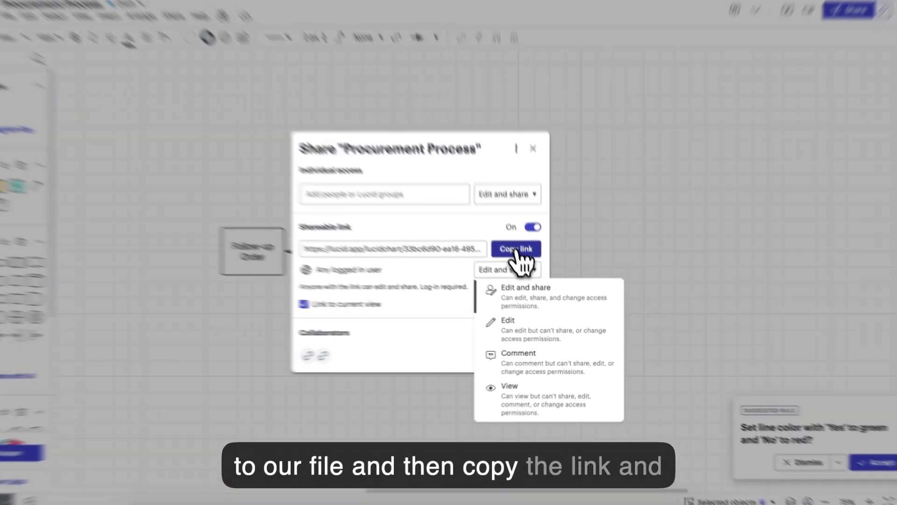
pyautogui.click(525, 270)
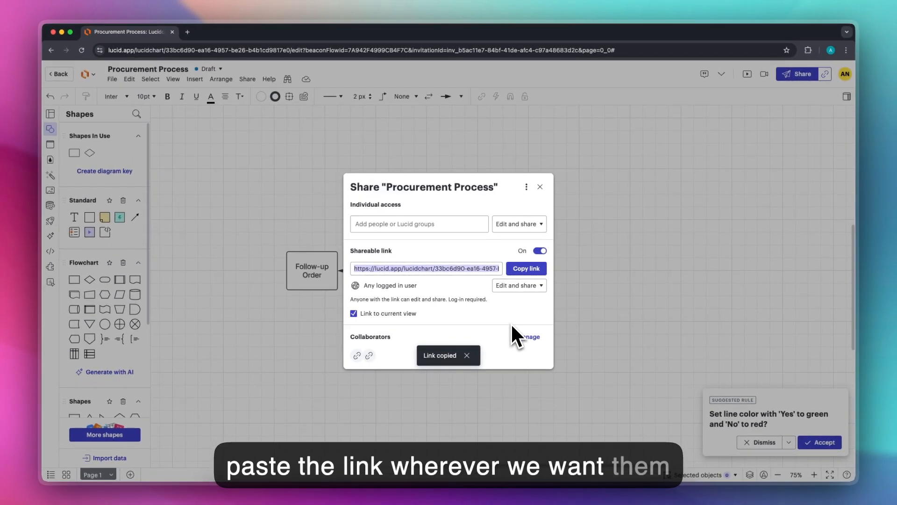
pyautogui.click(570, 327)
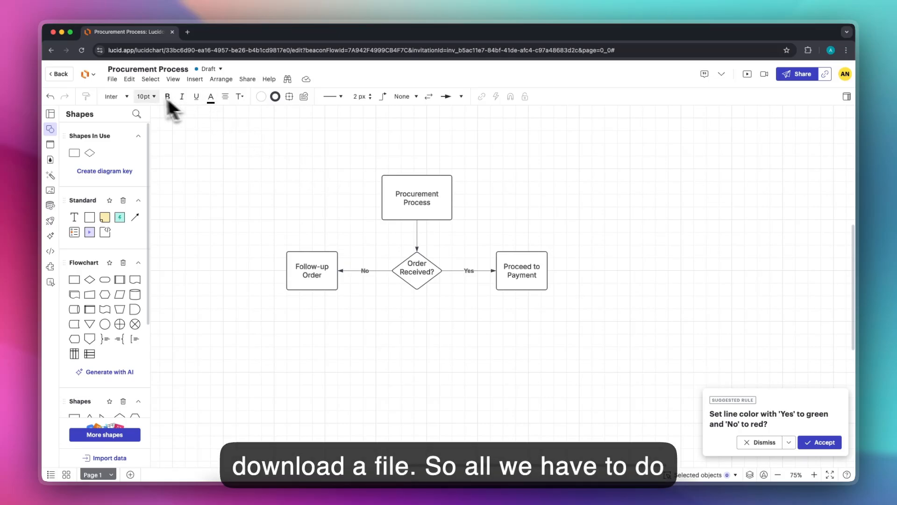
# Start exporting the procurement diagram as a PDF file.
pyautogui.click(112, 79)
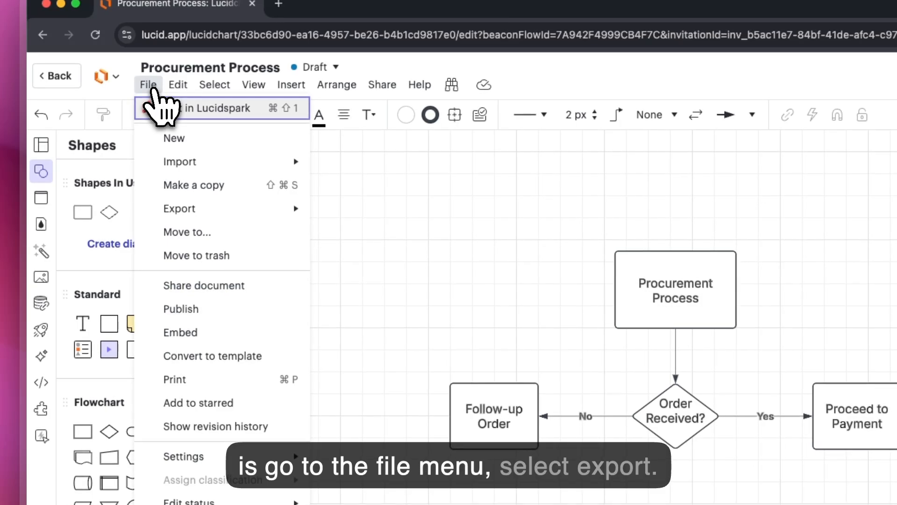
pyautogui.moveTo(193, 212)
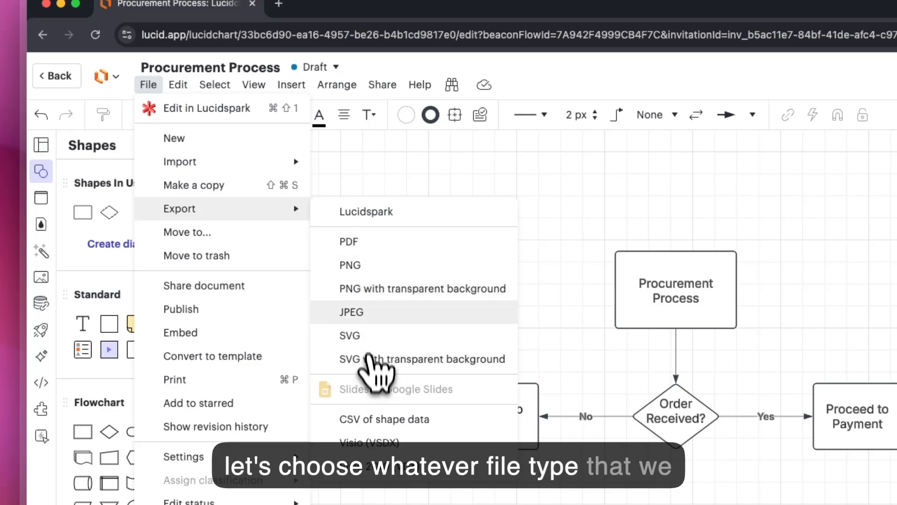
pyautogui.click(371, 243)
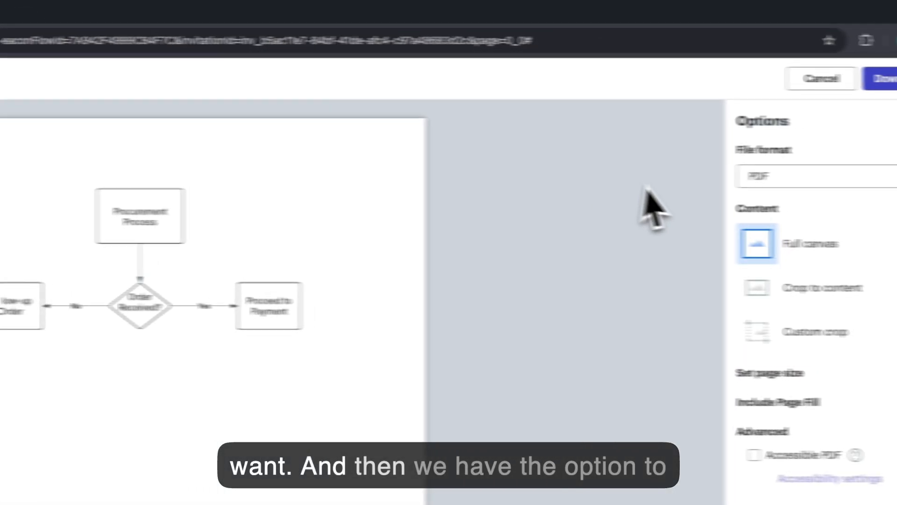